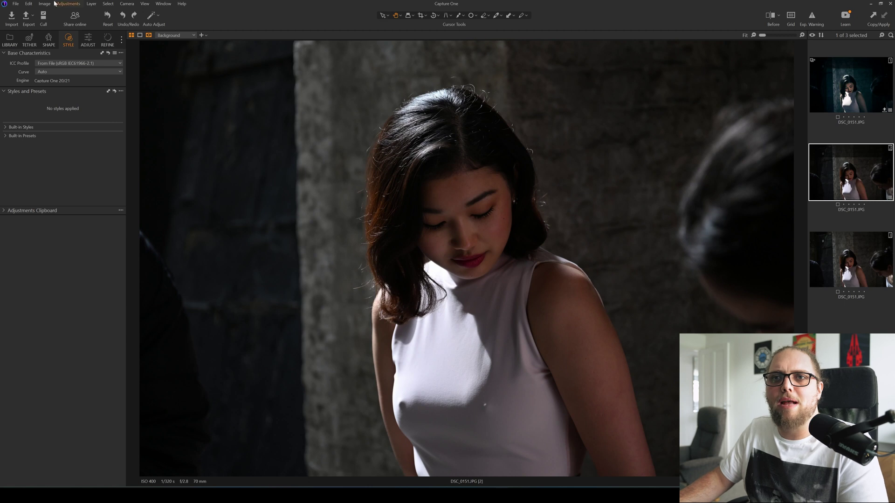
Step: Crop DSC_0151.JPG to an unconstrained 16.21 × 13.79 in frame tightly around the model
{"action": "left_click", "coordinate": [53, 41]}
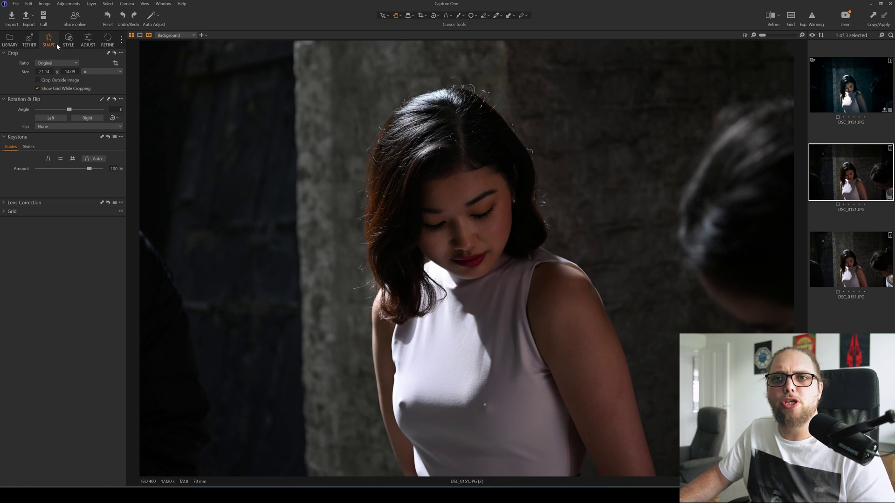
{"action": "left_click", "coordinate": [116, 64]}
{"action": "left_click_drag", "start_coordinate": [203, 141], "coordinate": [171, 93]}
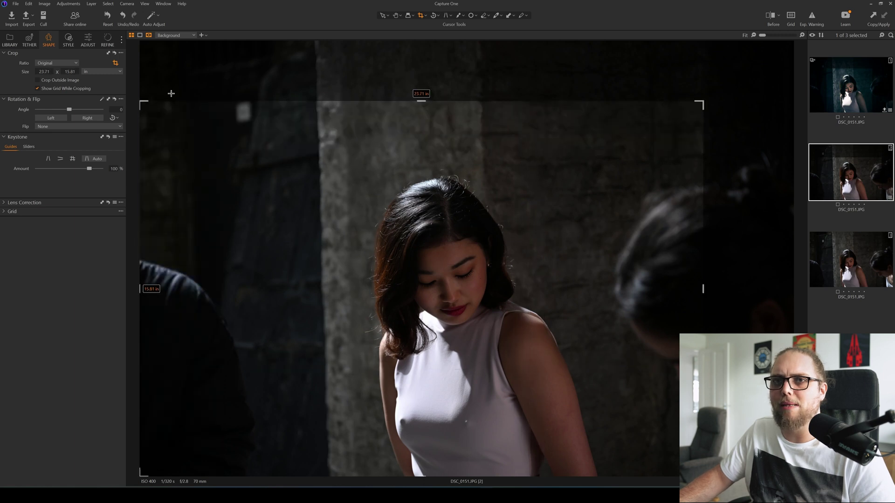
{"action": "left_click", "coordinate": [70, 63]}
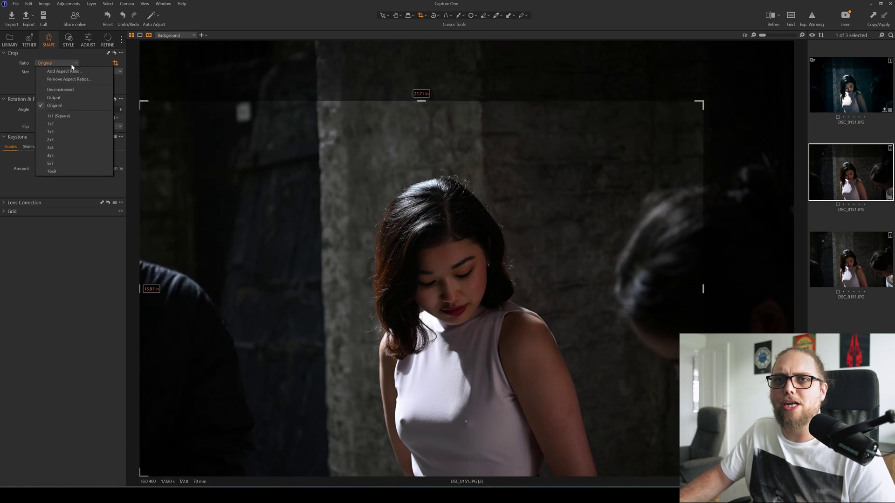
{"action": "left_click", "coordinate": [74, 91]}
{"action": "left_click_drag", "start_coordinate": [146, 105], "coordinate": [269, 151]}
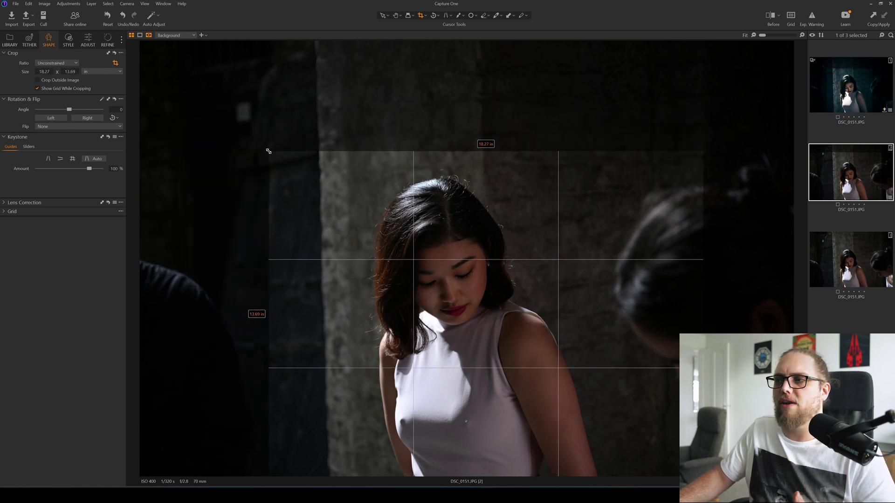
{"action": "left_click_drag", "start_coordinate": [702, 313], "coordinate": [653, 314]}
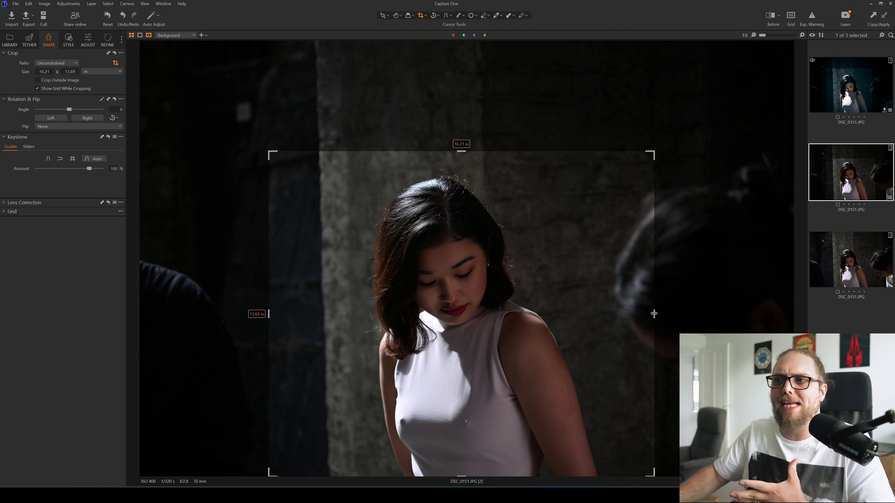
{"action": "mouse_move", "coordinate": [461, 150]}
{"action": "left_mouse_down"}
{"action": "mouse_move", "coordinate": [452, 47]}
{"action": "mouse_move", "coordinate": [448, 158]}
{"action": "mouse_move", "coordinate": [450, 149]}
{"action": "left_mouse_up"}
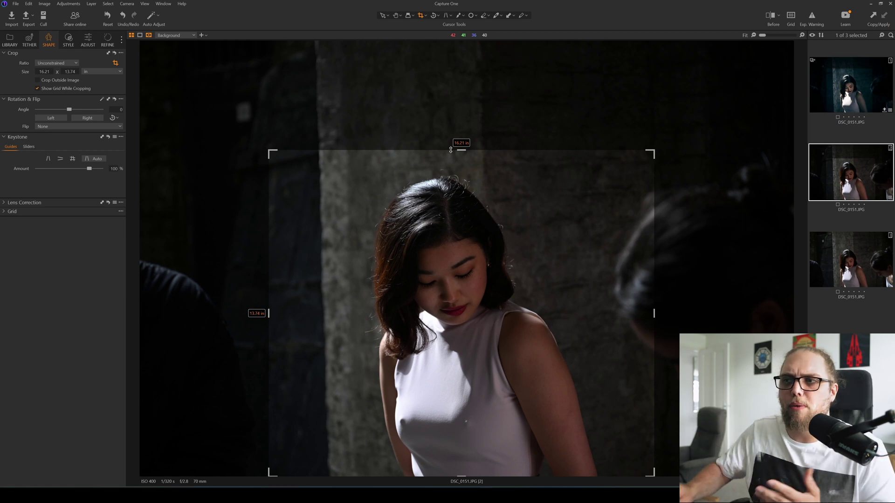
{"action": "left_click_drag", "start_coordinate": [450, 150], "coordinate": [451, 149]}
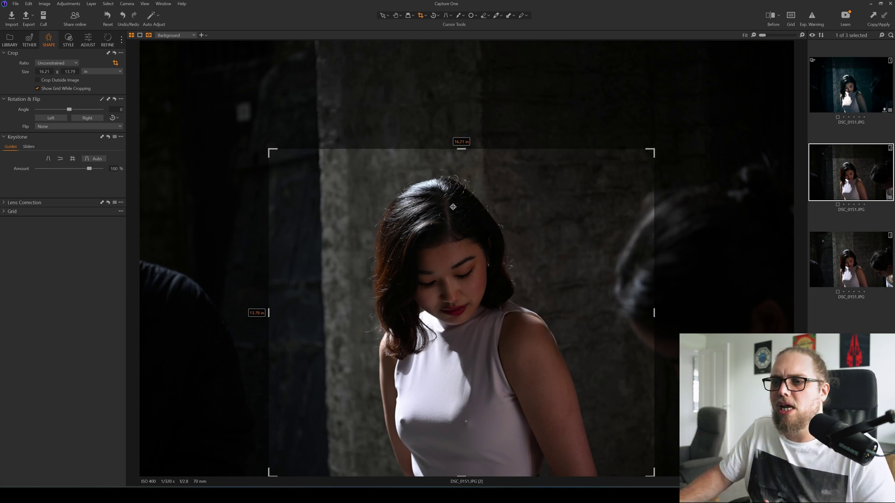
{"action": "left_click_drag", "start_coordinate": [453, 207], "coordinate": [455, 208]}
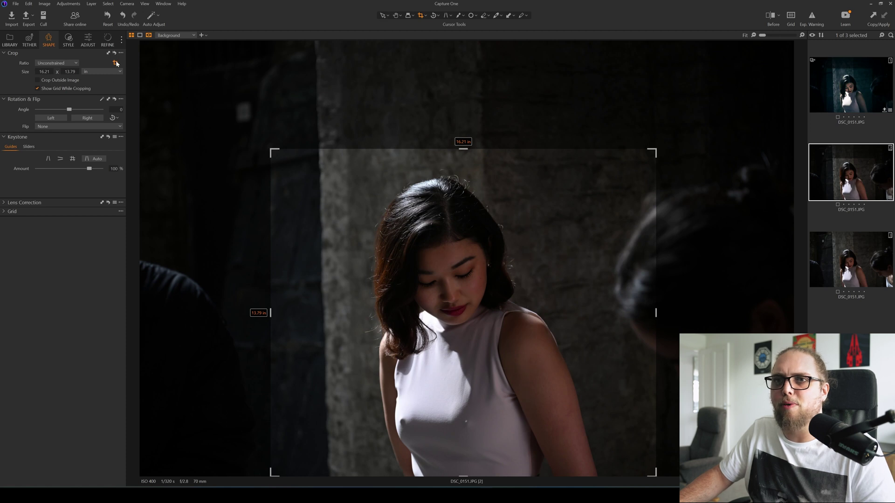
{"action": "key", "text": "h"}
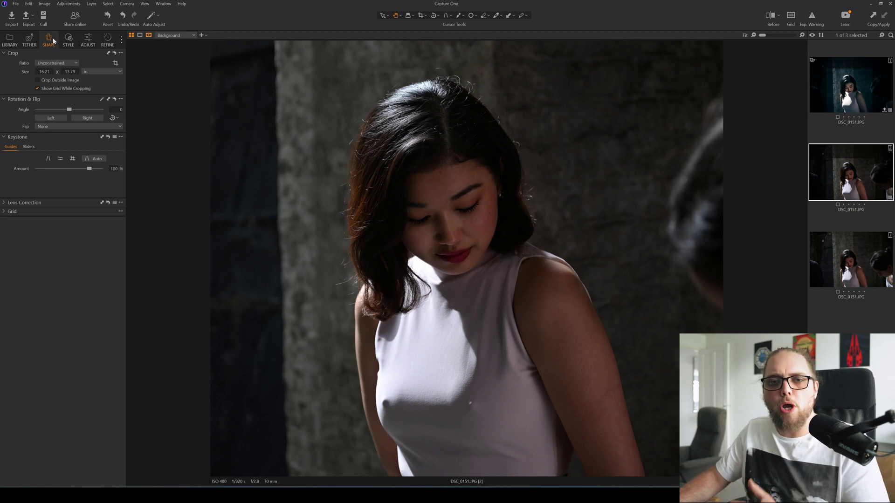
Step: Preview the Built-in Creative Edits styles such as Airy Summer without applying any, then return to Adjust
{"action": "left_click", "coordinate": [68, 39]}
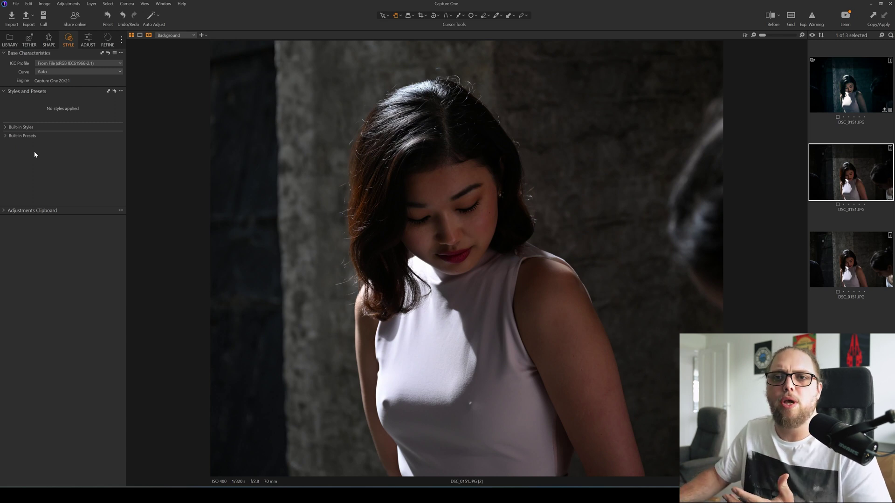
{"action": "left_click", "coordinate": [23, 136]}
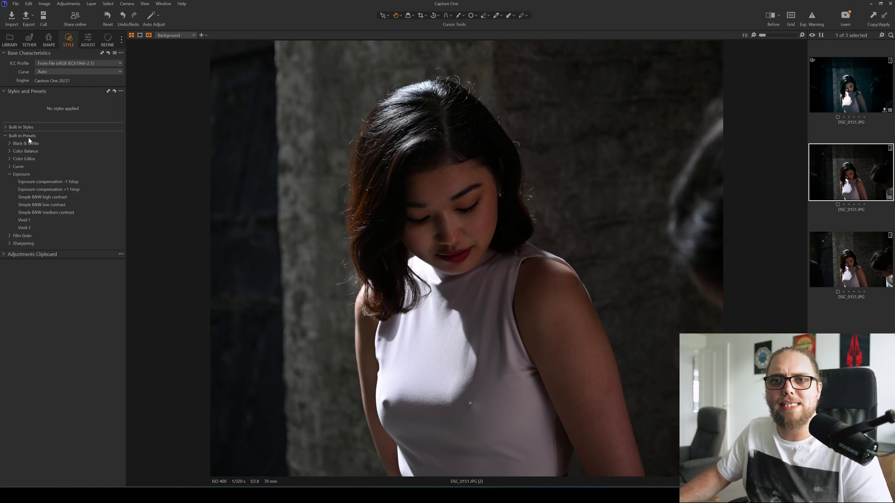
{"action": "left_click", "coordinate": [21, 128]}
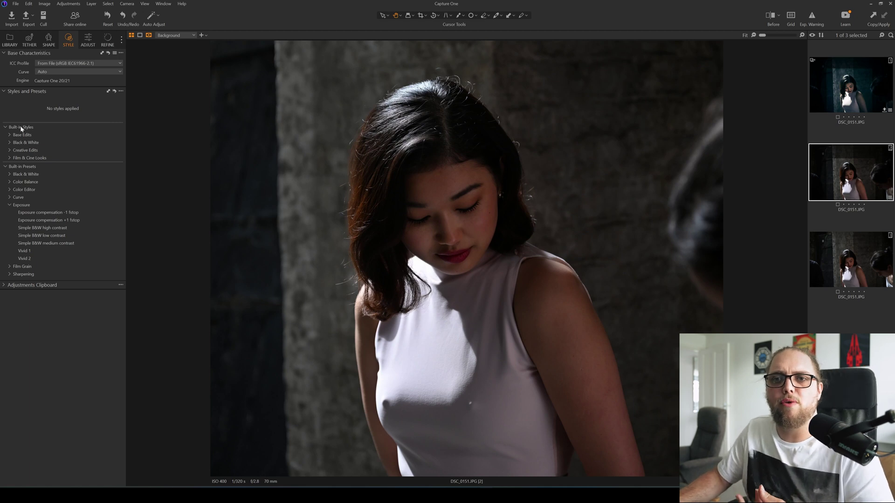
{"action": "left_click", "coordinate": [28, 150]}
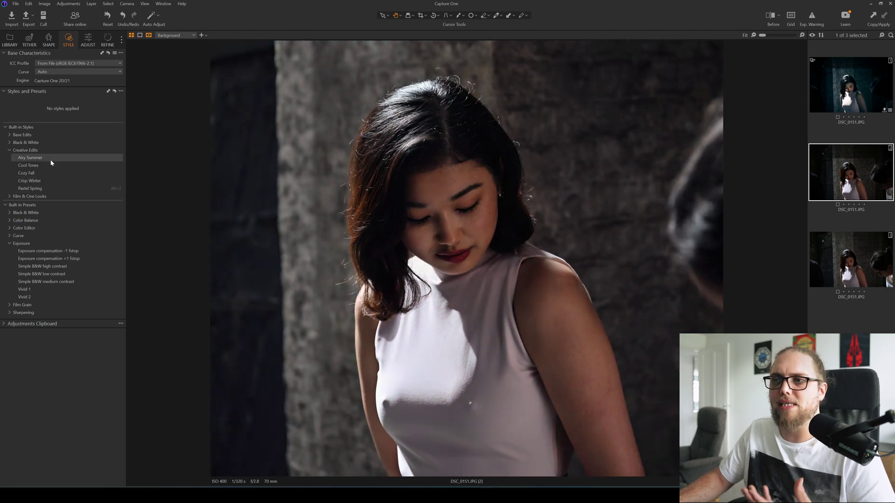
{"action": "left_click", "coordinate": [50, 152]}
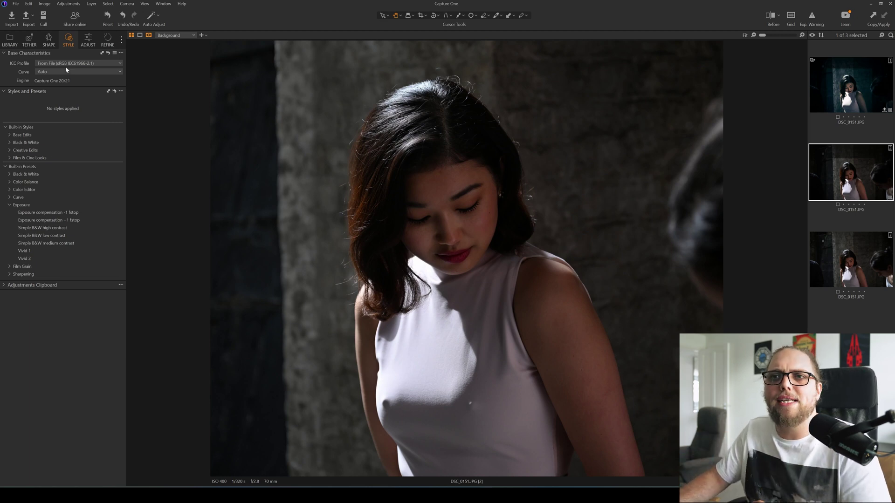
{"action": "left_click", "coordinate": [88, 42]}
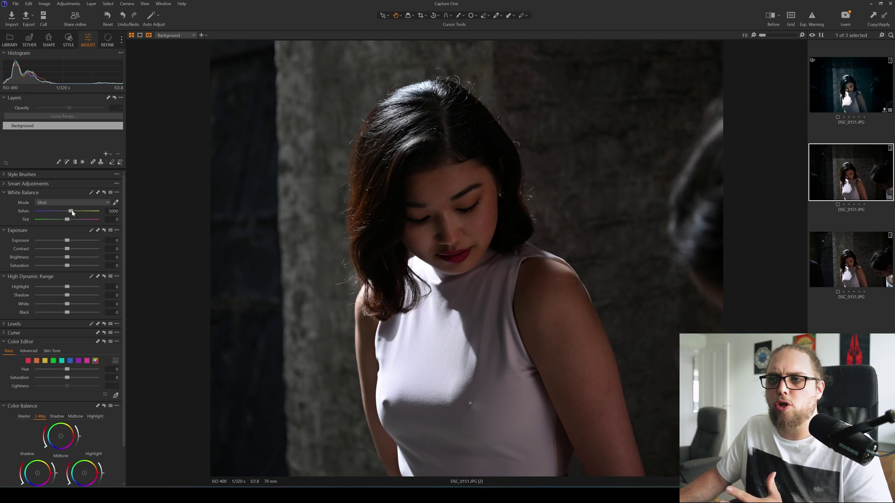
Step: Set White Balance to 4254 K and -5.1 tint, and drop High Dynamic Range Highlight to -10
{"action": "left_click_drag", "start_coordinate": [72, 213], "coordinate": [66, 222]}
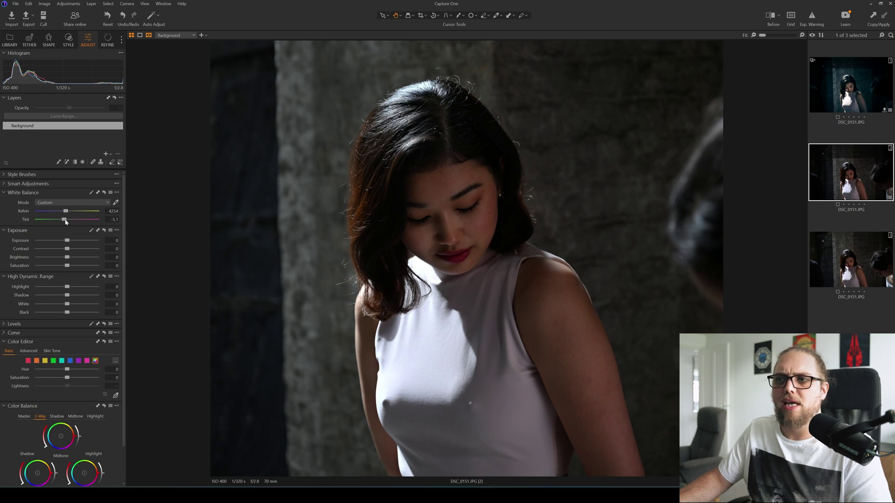
{"action": "scroll", "coordinate": [123, 269], "scroll_direction": "down", "scroll_amount": 1}
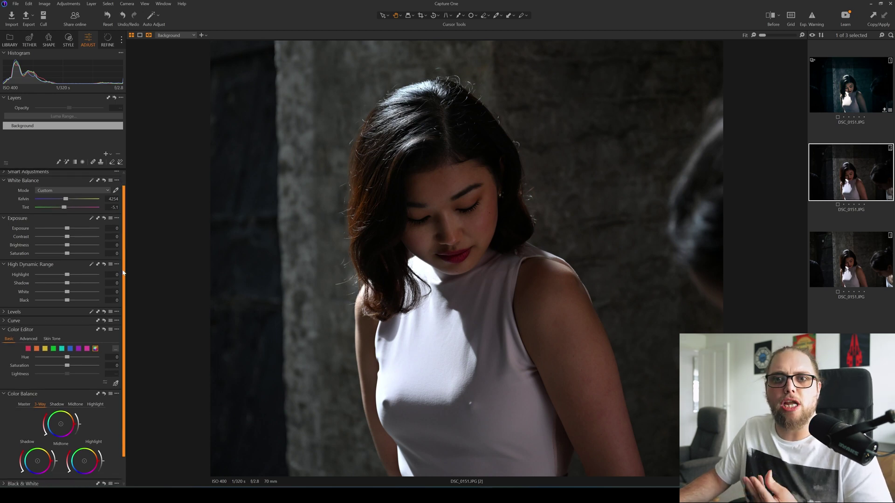
{"action": "scroll", "coordinate": [123, 270], "scroll_direction": "down", "scroll_amount": 1}
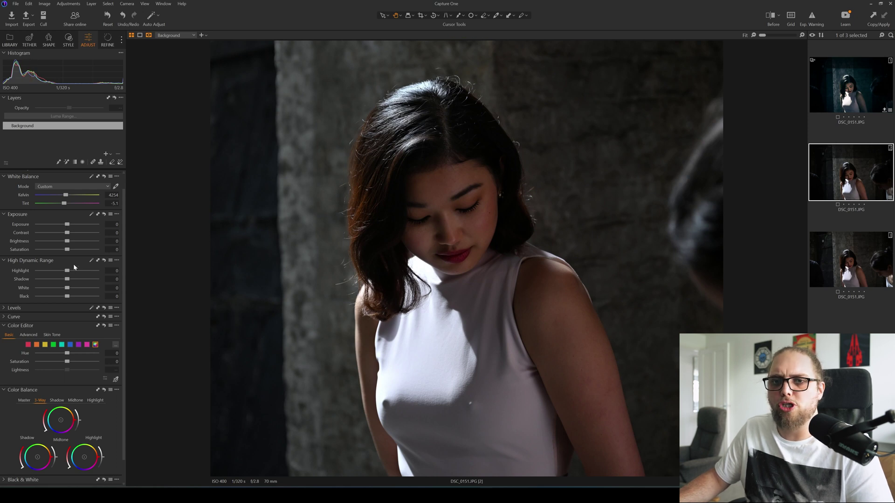
{"action": "left_click_drag", "start_coordinate": [67, 272], "coordinate": [62, 272]}
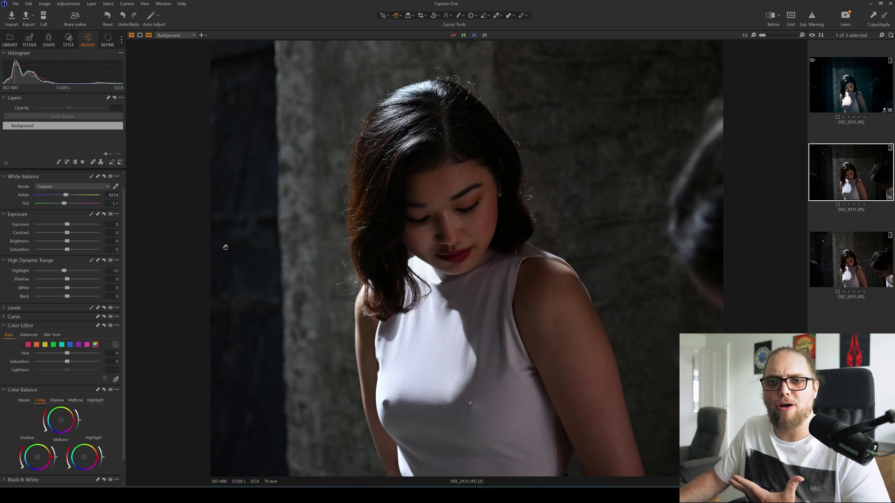
{"action": "left_click_drag", "start_coordinate": [67, 280], "coordinate": [67, 279]}
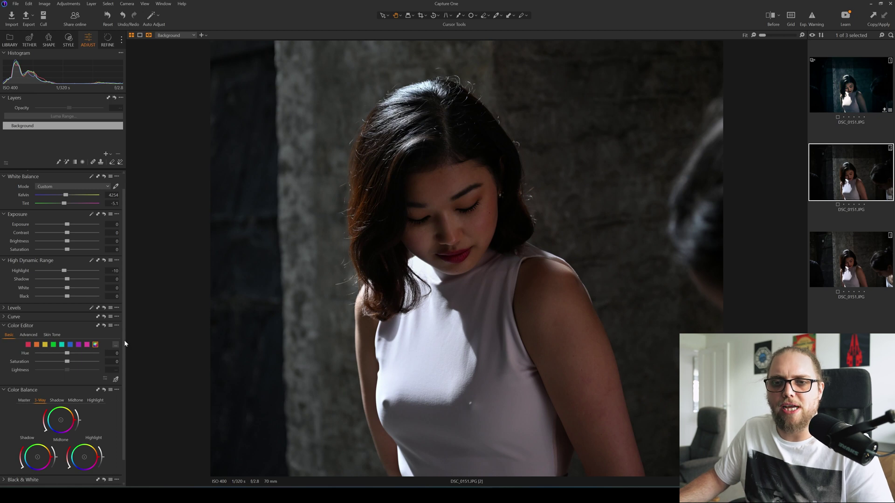
{"action": "scroll", "coordinate": [124, 338], "scroll_direction": "down", "scroll_amount": 1}
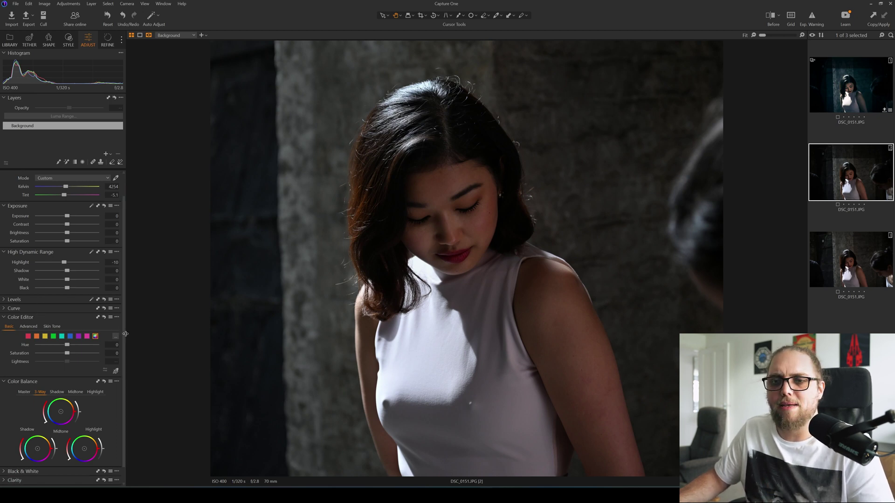
{"action": "scroll", "coordinate": [124, 338], "scroll_direction": "down", "scroll_amount": 1}
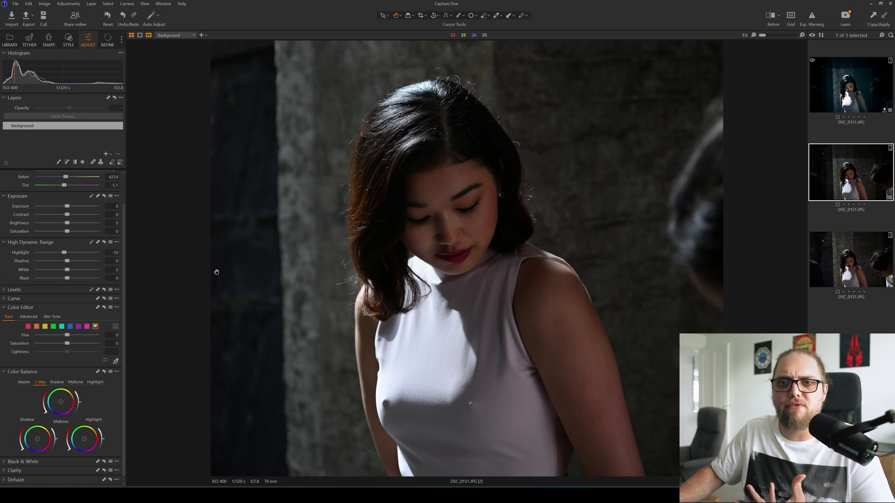
Step: Lower overall Saturation to -20, shift orange hue to -3.5, and cut red saturation to about -13.2
{"action": "left_click_drag", "start_coordinate": [68, 231], "coordinate": [63, 234]}
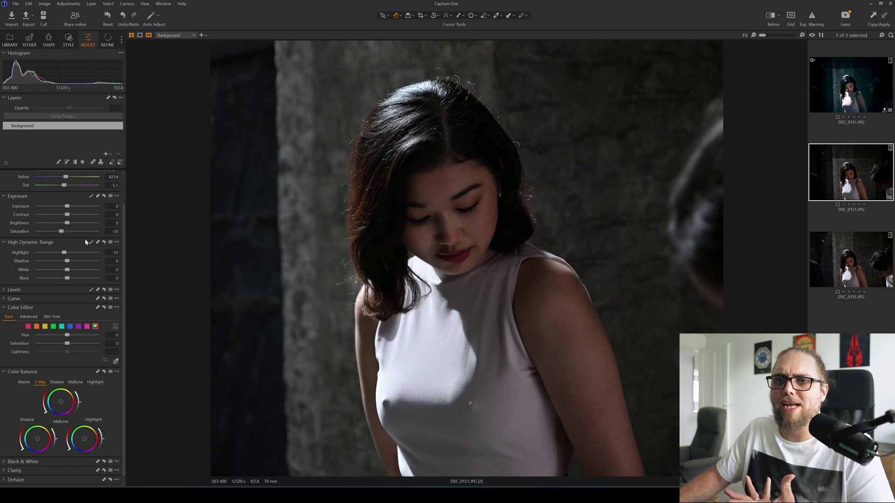
{"action": "left_click", "coordinate": [37, 326]}
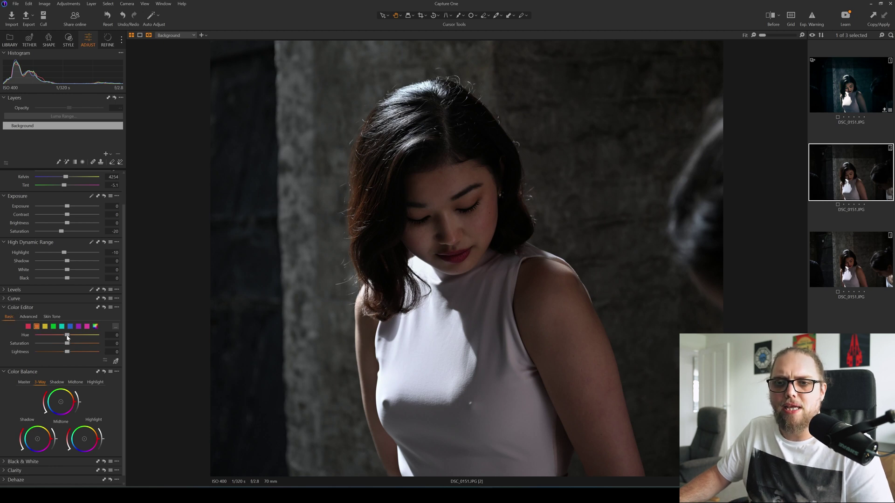
{"action": "left_click_drag", "start_coordinate": [67, 336], "coordinate": [63, 346]}
{"action": "left_click", "coordinate": [28, 326]}
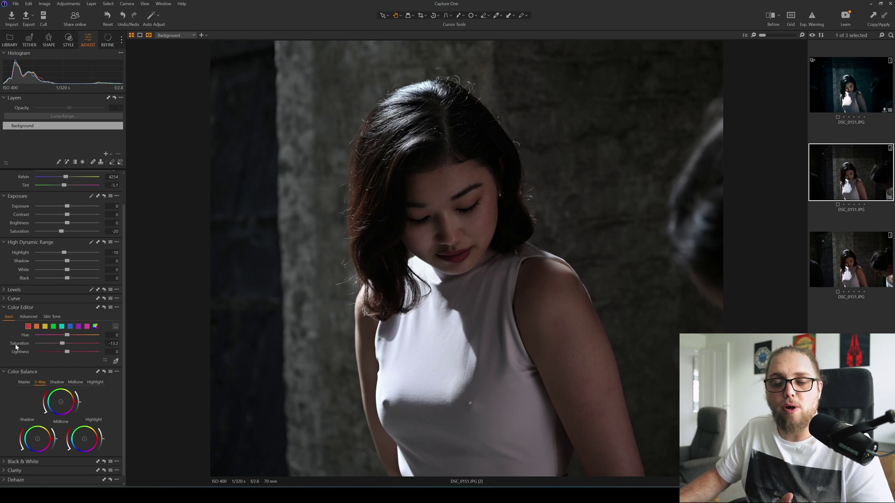
{"action": "scroll", "coordinate": [7, 368], "scroll_direction": "down", "scroll_amount": 1}
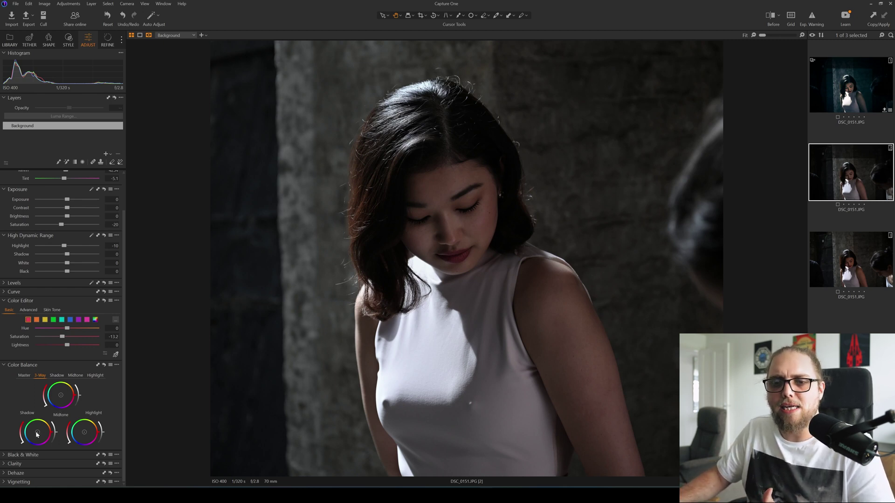
Step: Push the Color Balance shadow wheel toward teal, nudge the midtone wheel, and refine the shadow tint
{"action": "left_click_drag", "start_coordinate": [38, 434], "coordinate": [34, 435]}
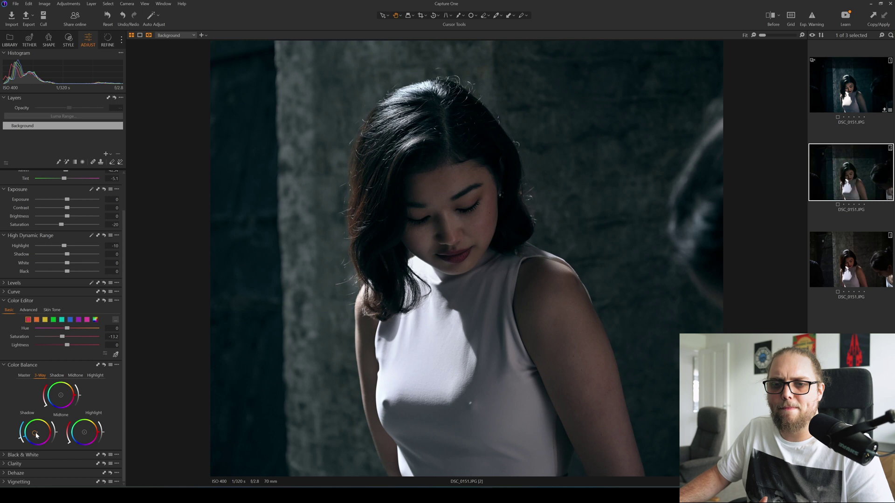
{"action": "left_click_drag", "start_coordinate": [61, 396], "coordinate": [64, 397]}
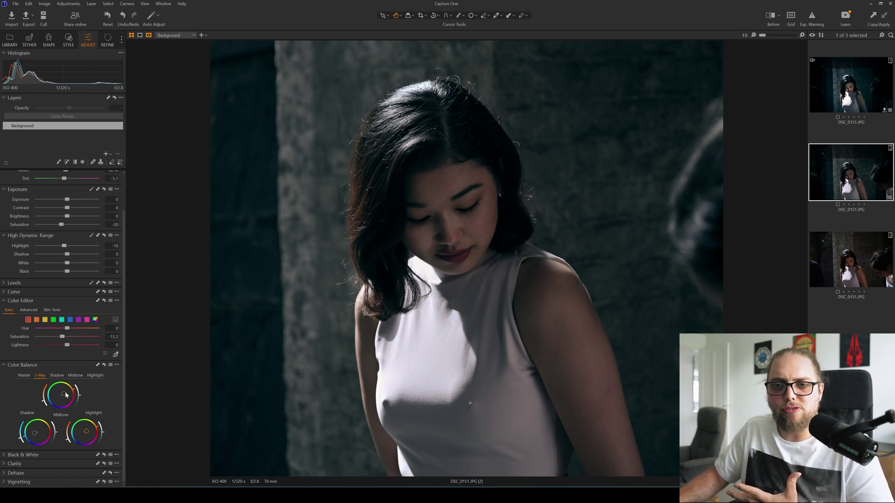
{"action": "left_click", "coordinate": [56, 375]}
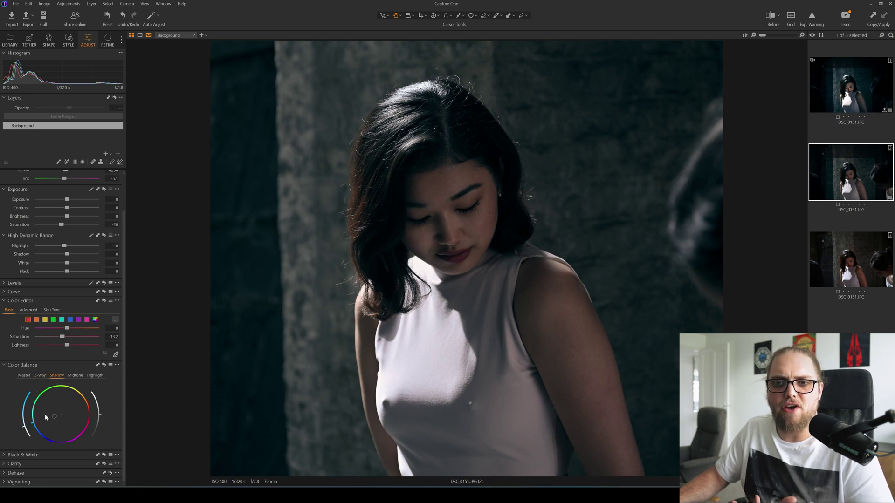
{"action": "left_click", "coordinate": [82, 377]}
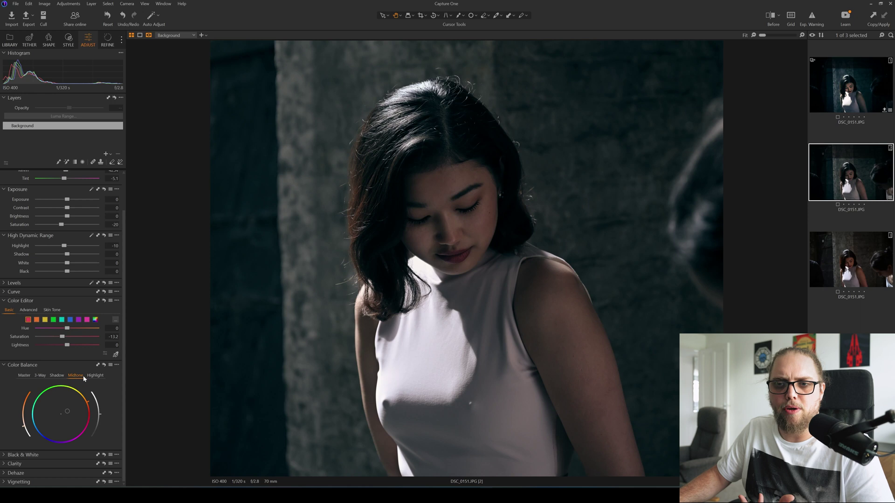
{"action": "left_click", "coordinate": [96, 378]}
{"action": "left_click", "coordinate": [54, 376]}
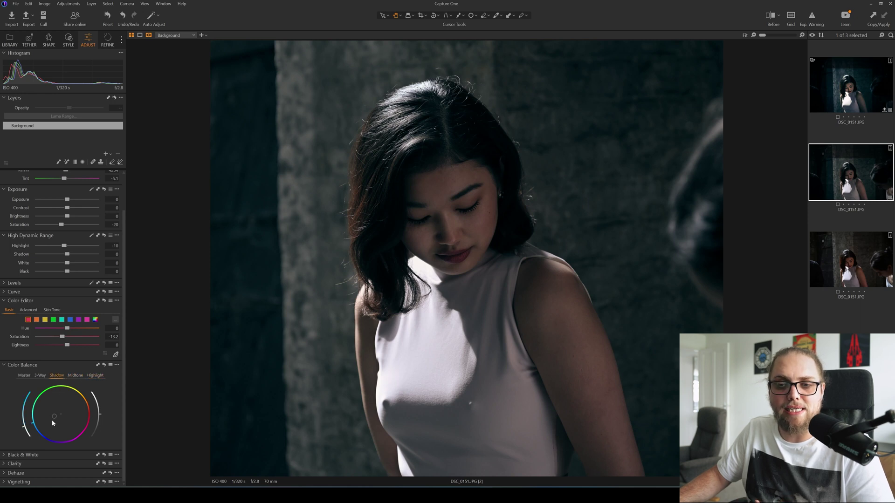
{"action": "mouse_move", "coordinate": [54, 416]}
{"action": "left_mouse_down"}
{"action": "mouse_move", "coordinate": [23, 430]}
{"action": "mouse_move", "coordinate": [20, 413]}
{"action": "mouse_move", "coordinate": [24, 436]}
{"action": "mouse_move", "coordinate": [21, 410]}
{"action": "mouse_move", "coordinate": [22, 427]}
{"action": "mouse_move", "coordinate": [39, 423]}
{"action": "mouse_move", "coordinate": [24, 431]}
{"action": "left_mouse_up"}
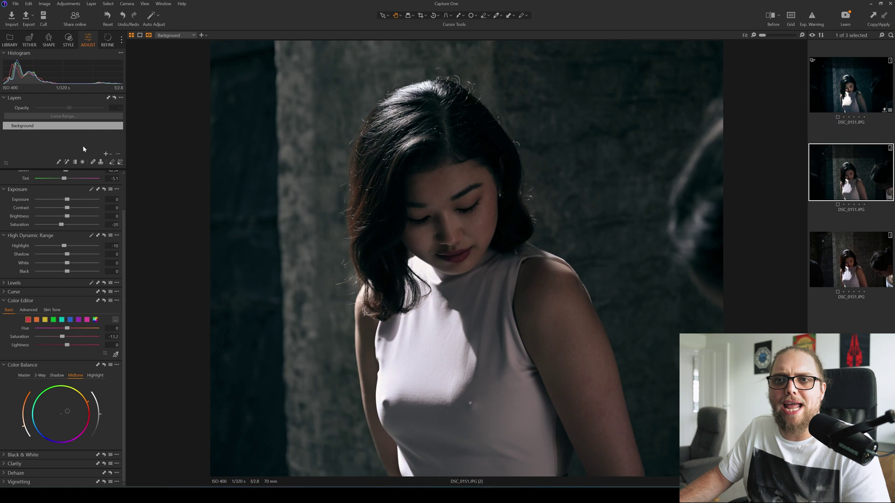
Step: Add Adjustment Layer 1 with a diagonal linear gradient darkening the right side at -0.91 exposure
{"action": "left_click", "coordinate": [106, 154]}
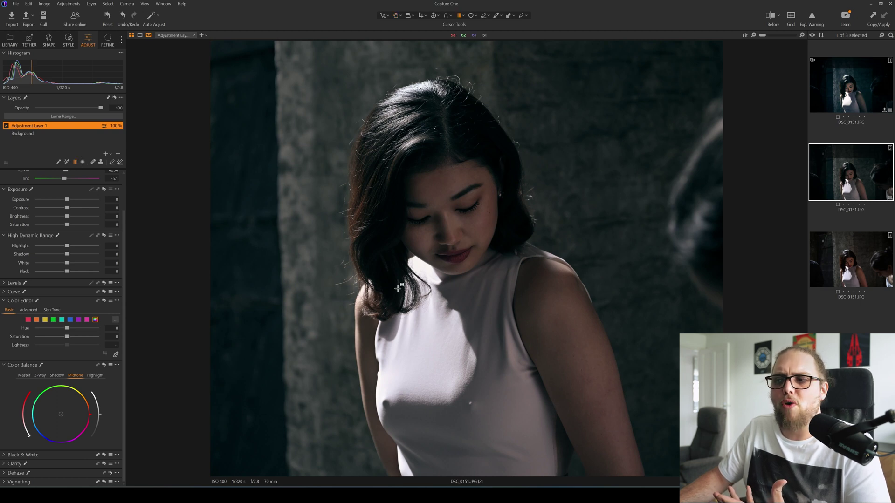
{"action": "left_click_drag", "start_coordinate": [674, 442], "coordinate": [422, 237]}
{"action": "left_click_drag", "start_coordinate": [515, 308], "coordinate": [543, 319]}
{"action": "left_click_drag", "start_coordinate": [396, 201], "coordinate": [362, 181]}
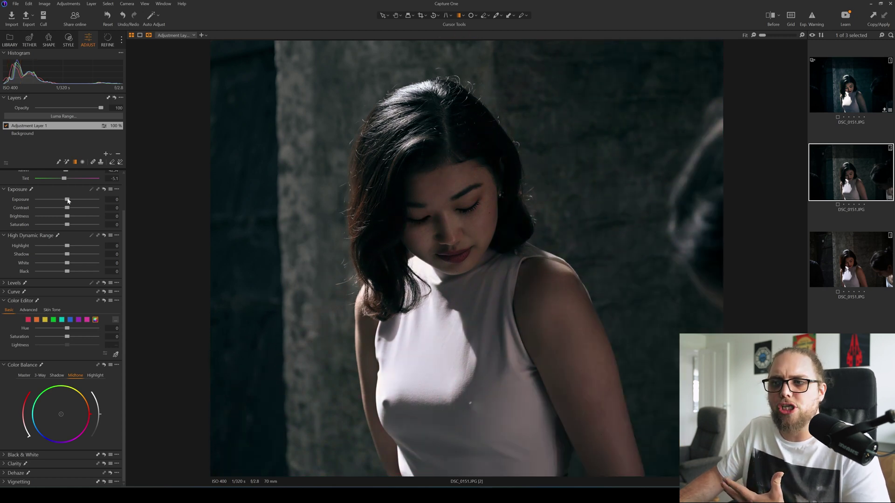
{"action": "left_click_drag", "start_coordinate": [68, 201], "coordinate": [60, 200]}
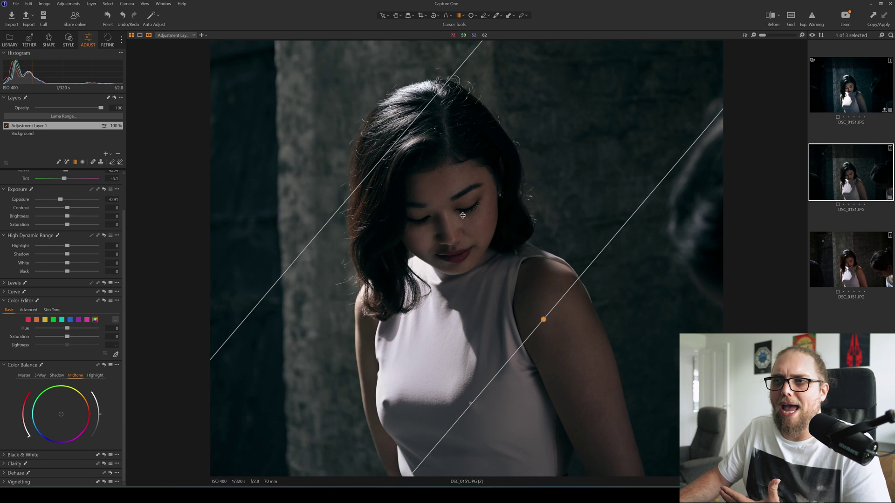
{"action": "left_click_drag", "start_coordinate": [375, 164], "coordinate": [359, 155]}
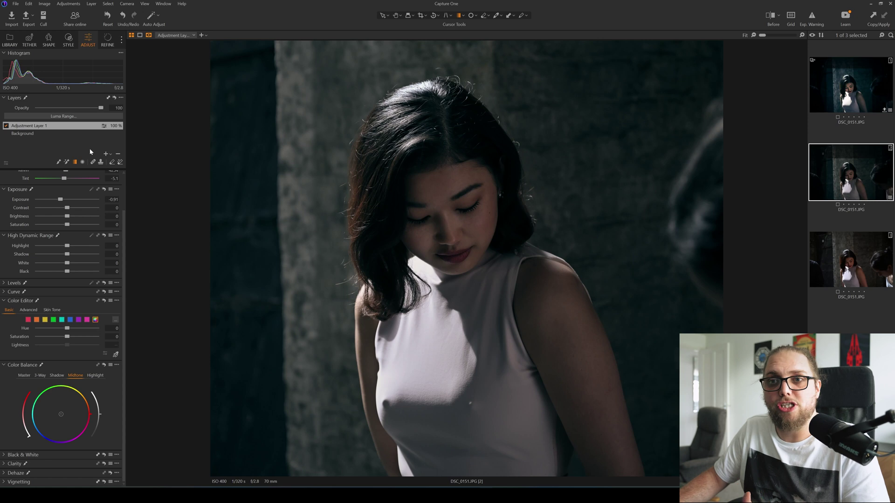
Step: Add Adjustment Layer 2 with a radial face mask at +0.47 exposure, then create Adjustment Layer 3
{"action": "left_click", "coordinate": [106, 155]}
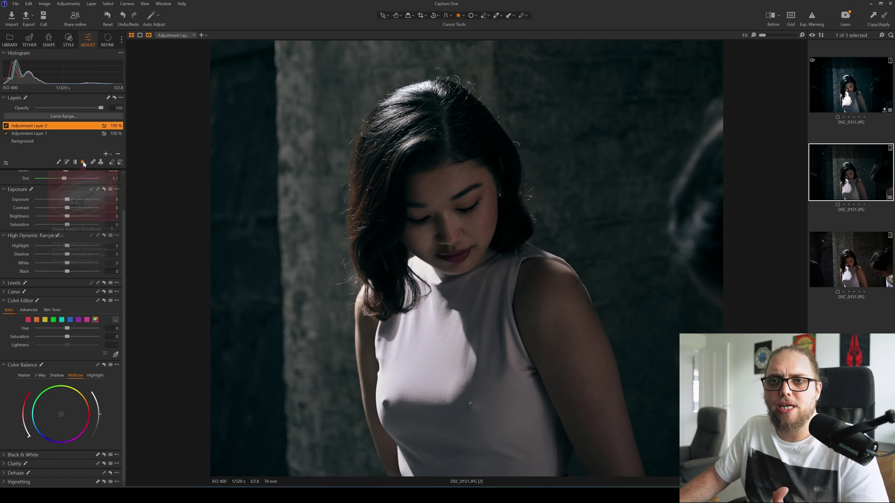
{"action": "left_click", "coordinate": [83, 162]}
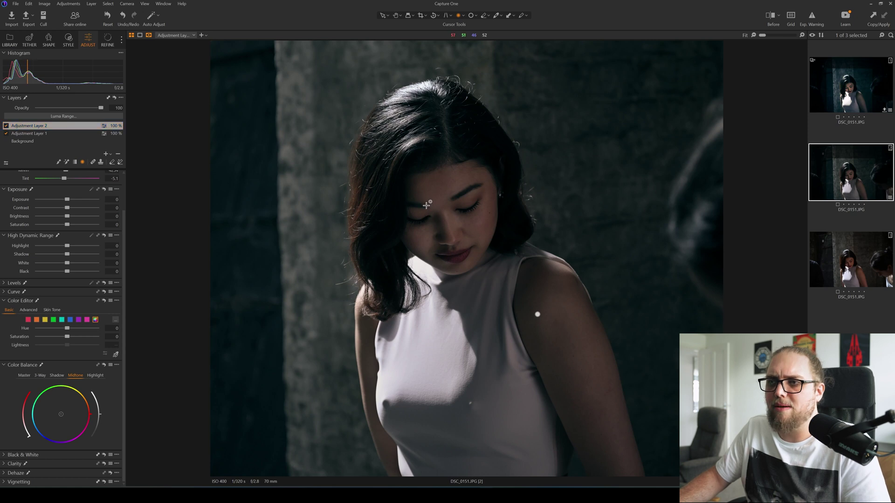
{"action": "left_click_drag", "start_coordinate": [425, 202], "coordinate": [498, 311]}
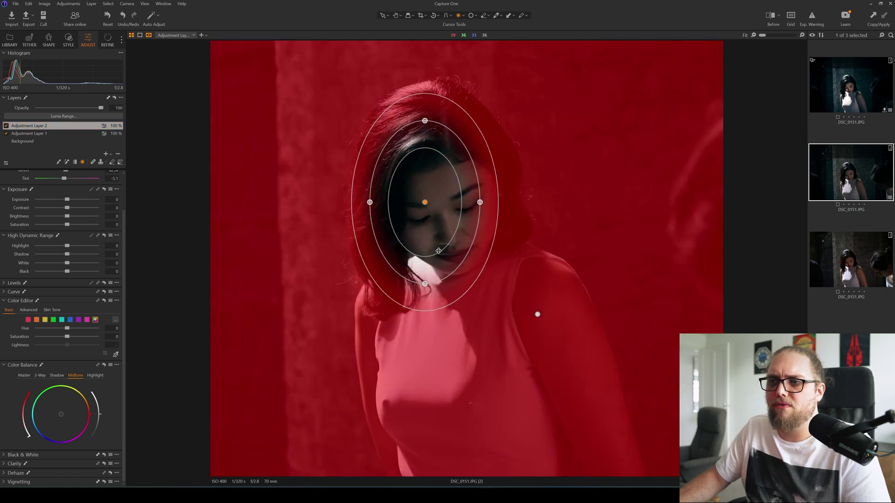
{"action": "left_click_drag", "start_coordinate": [427, 308], "coordinate": [432, 329]}
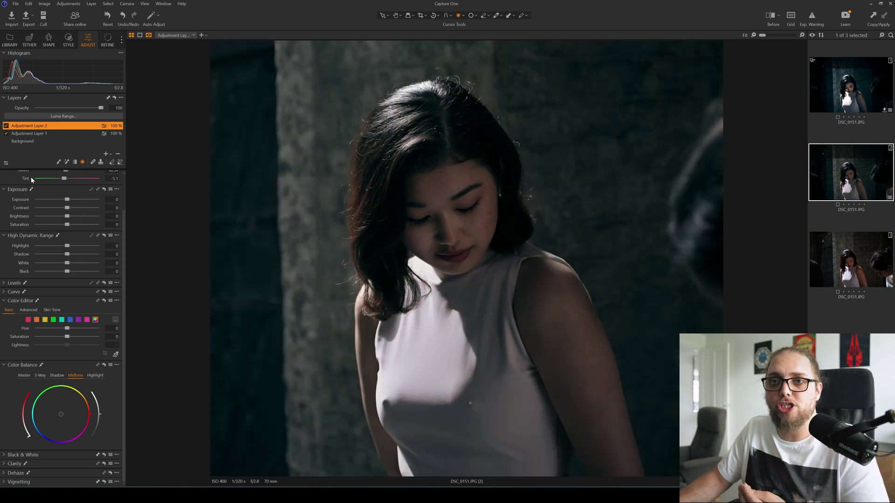
{"action": "mouse_move", "coordinate": [67, 200]}
{"action": "left_mouse_down"}
{"action": "mouse_move", "coordinate": [80, 201]}
{"action": "mouse_move", "coordinate": [61, 202]}
{"action": "mouse_move", "coordinate": [69, 199]}
{"action": "left_mouse_up"}
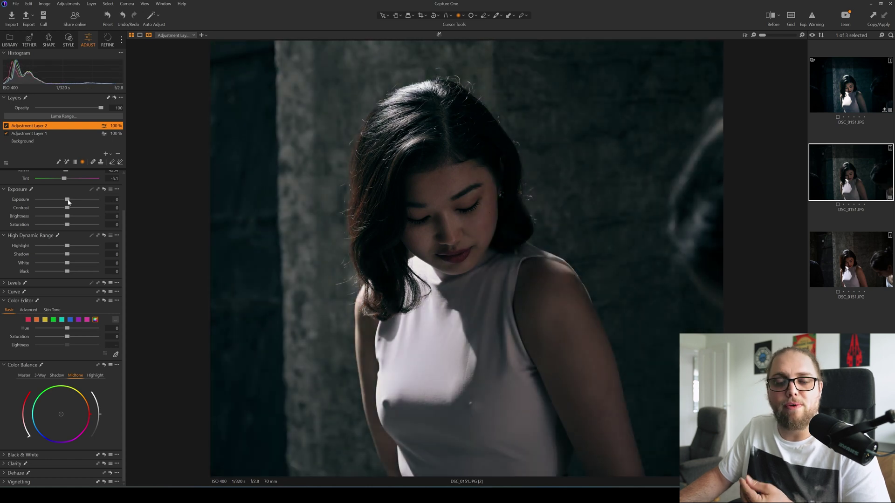
{"action": "right_click", "coordinate": [69, 128]}
{"action": "key", "text": "Escape"}
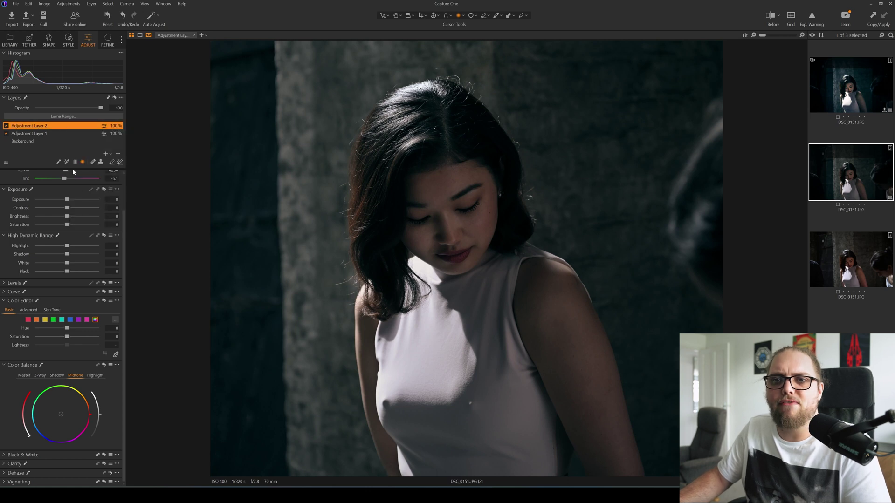
{"action": "left_click_drag", "start_coordinate": [67, 202], "coordinate": [71, 202]}
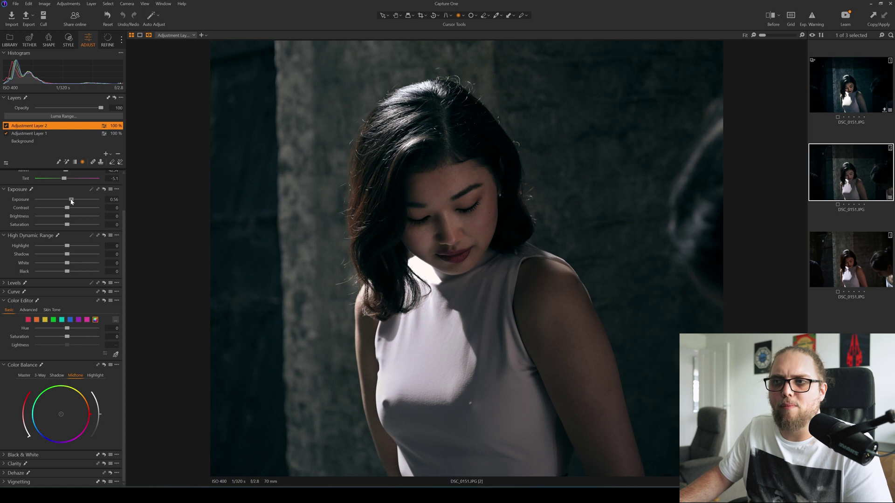
{"action": "left_click_drag", "start_coordinate": [71, 202], "coordinate": [70, 202]}
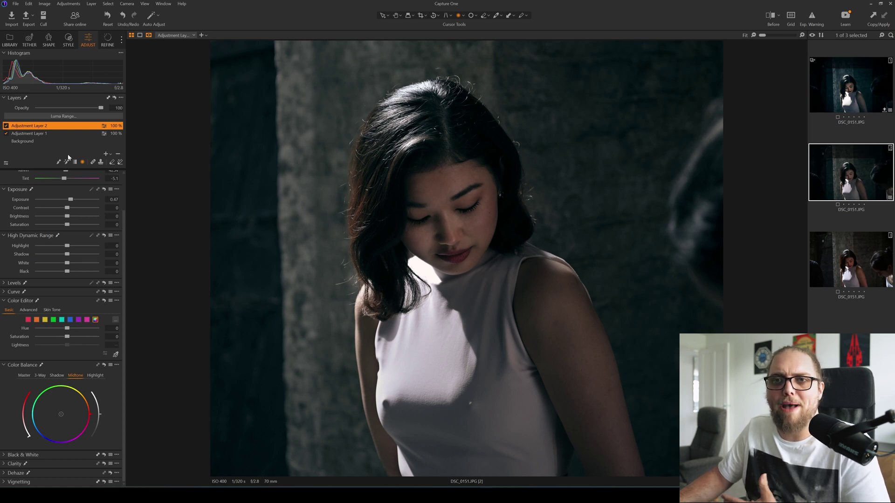
{"action": "left_click", "coordinate": [106, 154]}
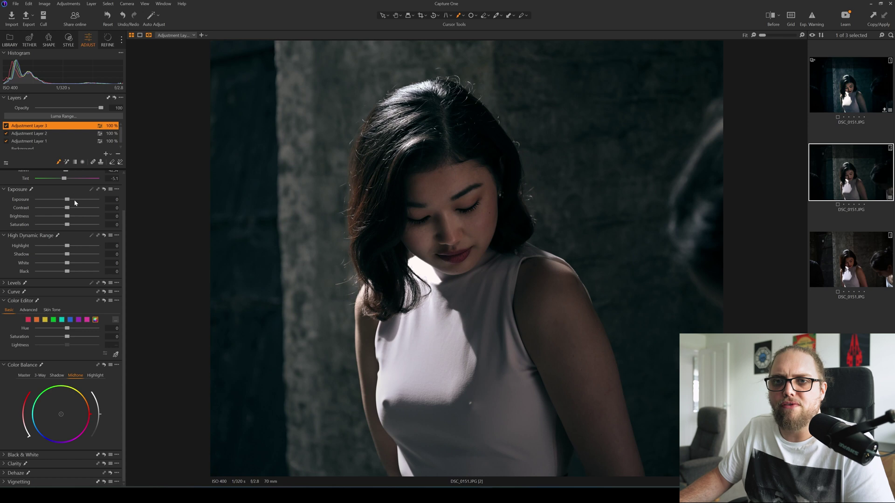
Step: Brush Adjustment Layer 3's +0.94 exposure over the face, shoulder and arm, then select Adjustment Layer 2
{"action": "left_click_drag", "start_coordinate": [68, 201], "coordinate": [72, 202]}
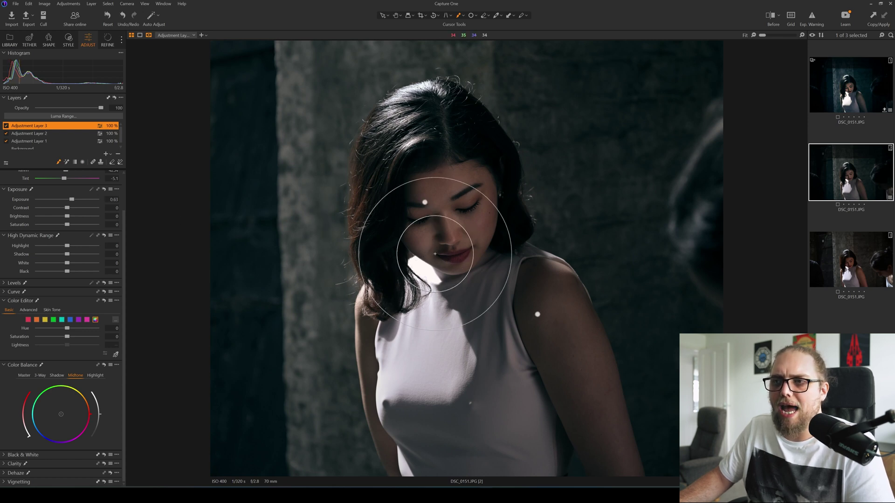
{"action": "right_click", "coordinate": [436, 254]}
{"action": "left_click_drag", "start_coordinate": [434, 254], "coordinate": [427, 254]}
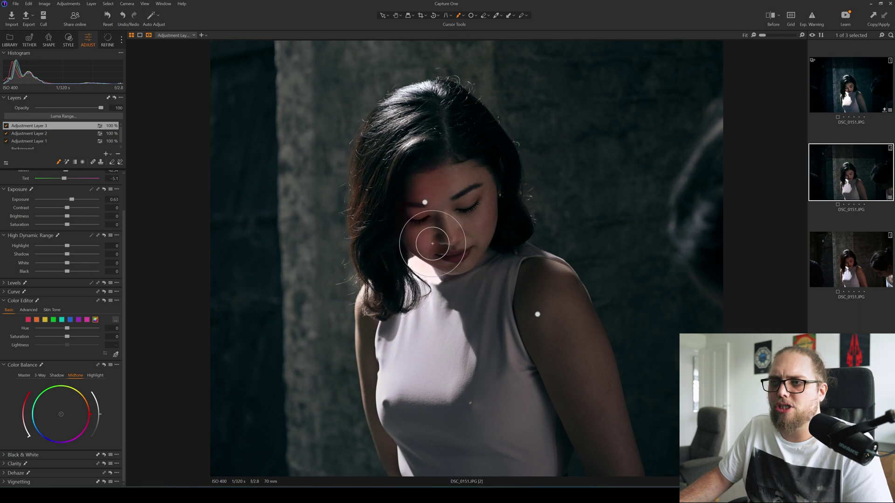
{"action": "mouse_move", "coordinate": [434, 234]}
{"action": "left_mouse_down"}
{"action": "mouse_move", "coordinate": [442, 187]}
{"action": "mouse_move", "coordinate": [449, 263]}
{"action": "mouse_move", "coordinate": [432, 174]}
{"action": "mouse_move", "coordinate": [442, 196]}
{"action": "mouse_move", "coordinate": [452, 188]}
{"action": "mouse_move", "coordinate": [454, 233]}
{"action": "left_mouse_up"}
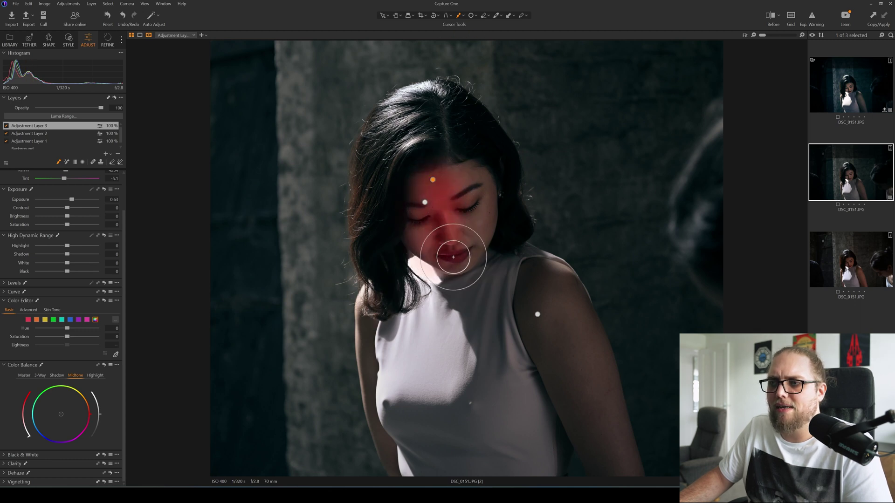
{"action": "right_click", "coordinate": [569, 317]}
{"action": "mouse_move", "coordinate": [562, 320]}
{"action": "left_mouse_down"}
{"action": "mouse_move", "coordinate": [545, 269]}
{"action": "mouse_move", "coordinate": [579, 397]}
{"action": "mouse_move", "coordinate": [560, 357]}
{"action": "mouse_move", "coordinate": [600, 459]}
{"action": "mouse_move", "coordinate": [557, 319]}
{"action": "mouse_move", "coordinate": [593, 405]}
{"action": "left_mouse_up"}
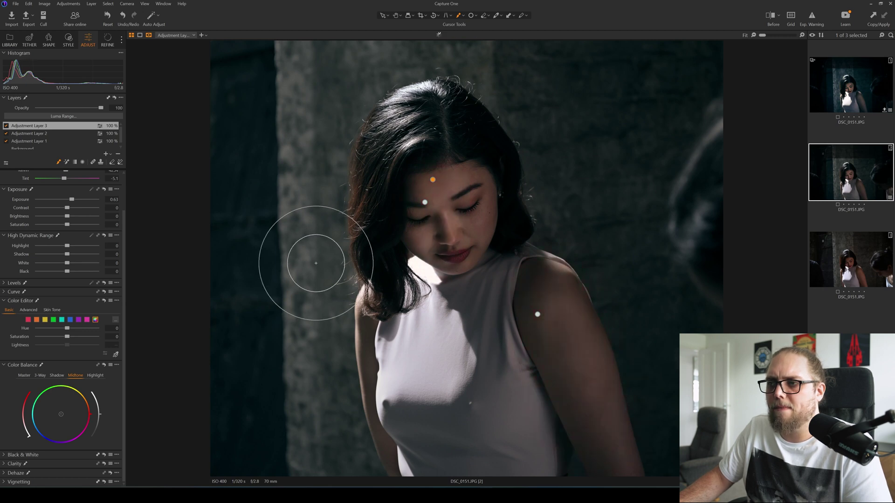
{"action": "left_click_drag", "start_coordinate": [544, 291], "coordinate": [579, 400]}
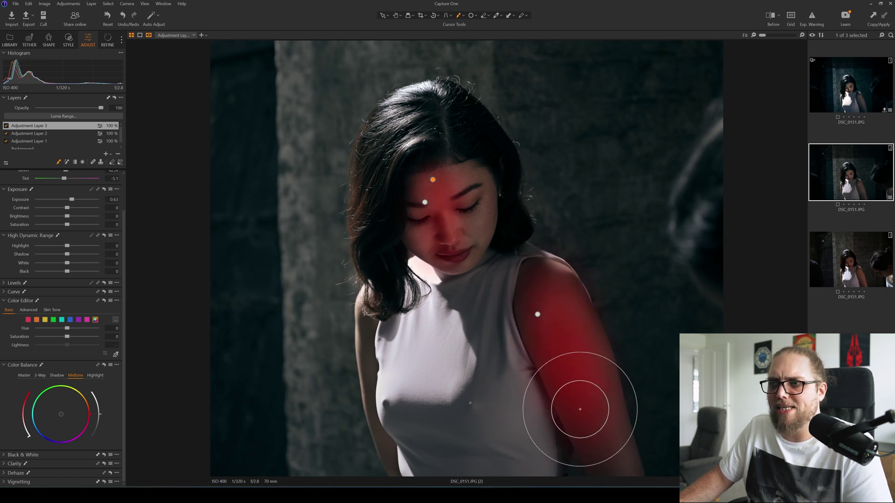
{"action": "left_click_drag", "start_coordinate": [71, 199], "coordinate": [73, 202]}
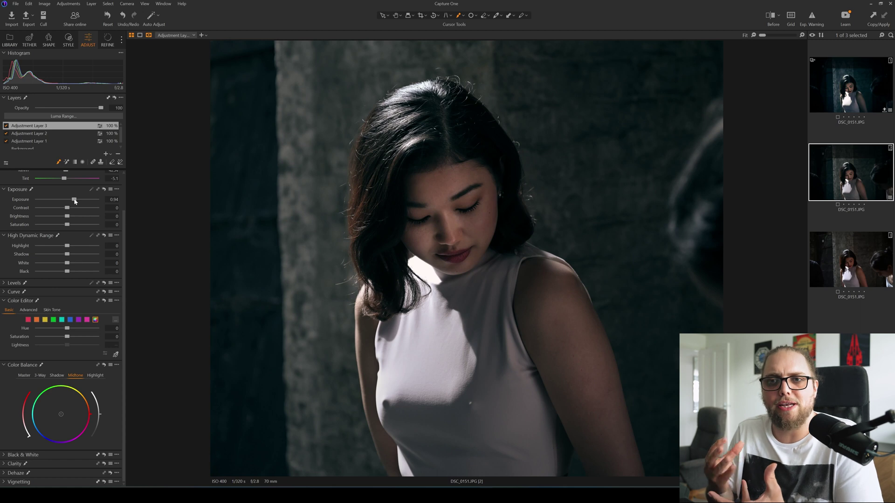
{"action": "left_click", "coordinate": [51, 135]}
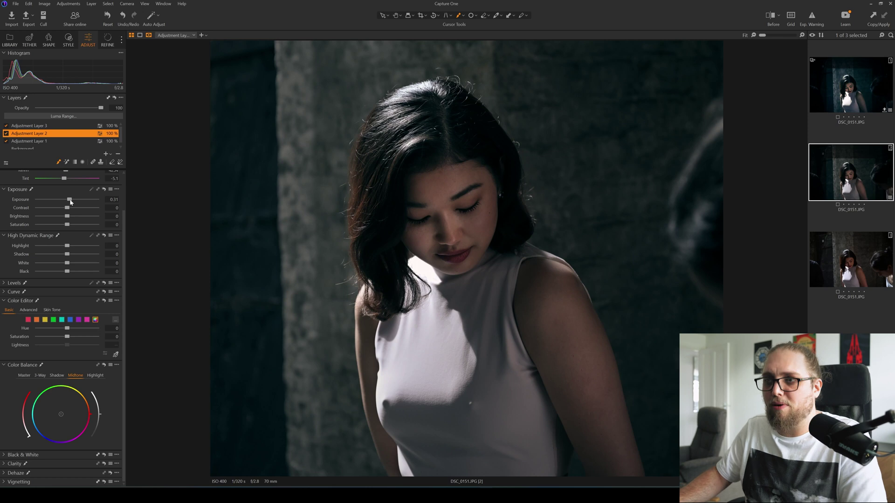
Step: Compare before and after with a split view dragged across the portrait, then select the Background layer
{"action": "key", "text": "y"}
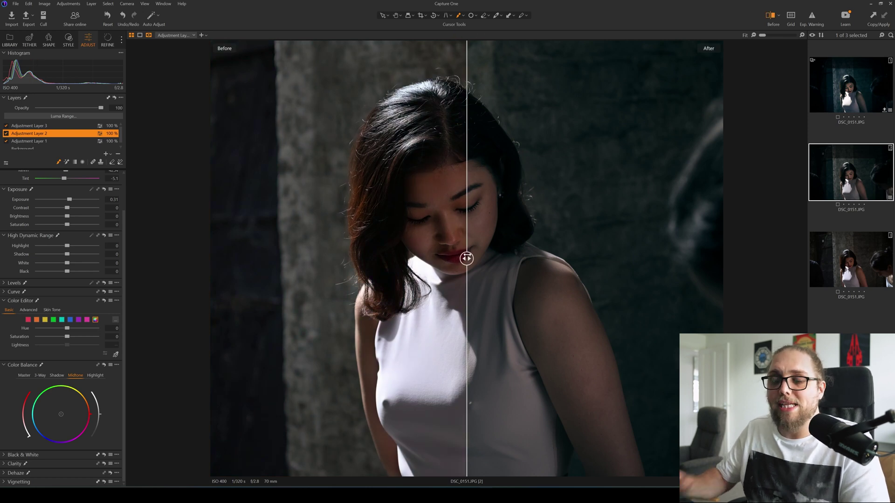
{"action": "mouse_move", "coordinate": [466, 259]}
{"action": "left_mouse_down"}
{"action": "mouse_move", "coordinate": [245, 258]}
{"action": "mouse_move", "coordinate": [571, 259]}
{"action": "mouse_move", "coordinate": [227, 267]}
{"action": "mouse_move", "coordinate": [666, 265]}
{"action": "mouse_move", "coordinate": [748, 289]}
{"action": "mouse_move", "coordinate": [216, 290]}
{"action": "mouse_move", "coordinate": [557, 278]}
{"action": "mouse_move", "coordinate": [671, 289]}
{"action": "mouse_move", "coordinate": [698, 310]}
{"action": "mouse_move", "coordinate": [247, 296]}
{"action": "mouse_move", "coordinate": [608, 317]}
{"action": "mouse_move", "coordinate": [266, 299]}
{"action": "mouse_move", "coordinate": [667, 333]}
{"action": "mouse_move", "coordinate": [216, 321]}
{"action": "left_mouse_up"}
{"action": "left_click", "coordinate": [60, 147]}
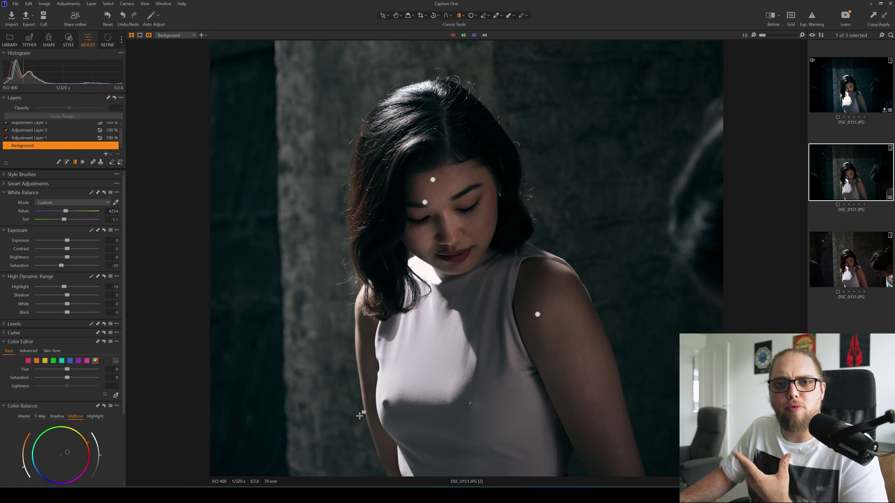
Step: On the Background layer, set Clarity to 13 and add a -0.97 Vignetting amount darkening the edges
{"action": "scroll", "coordinate": [122, 396], "scroll_direction": "down", "scroll_amount": 4}
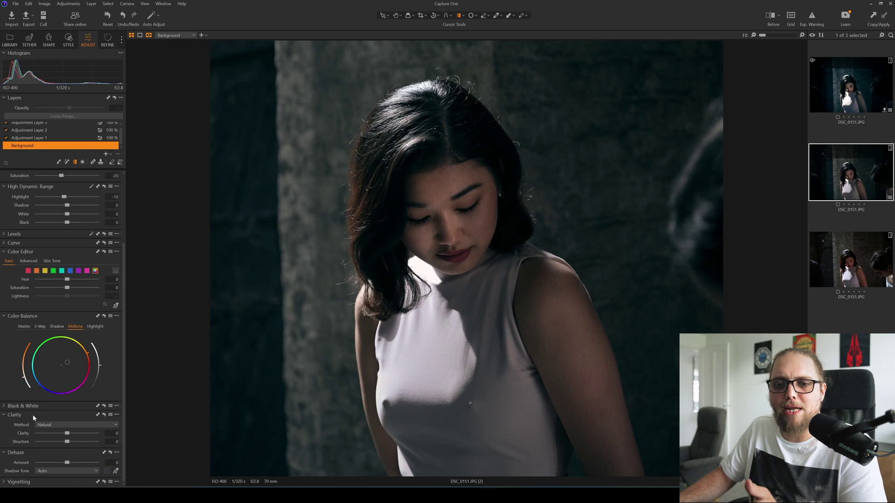
{"action": "left_click_drag", "start_coordinate": [68, 435], "coordinate": [71, 436]}
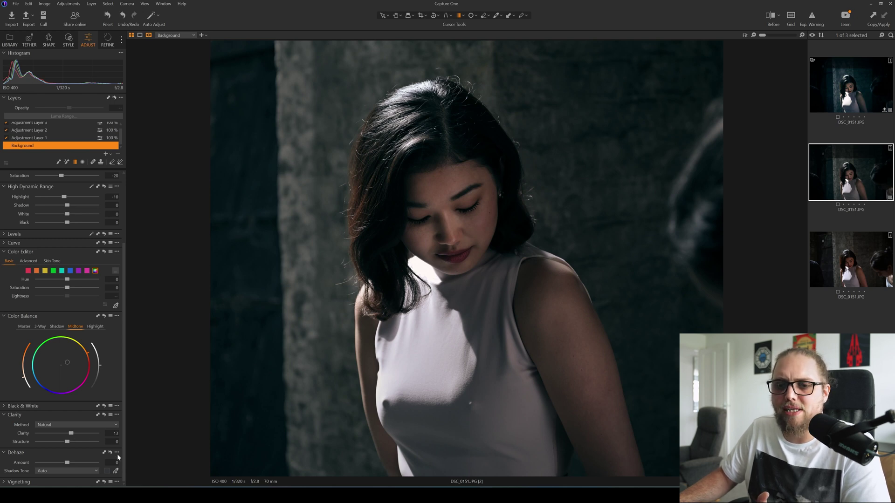
{"action": "left_click", "coordinate": [5, 483]}
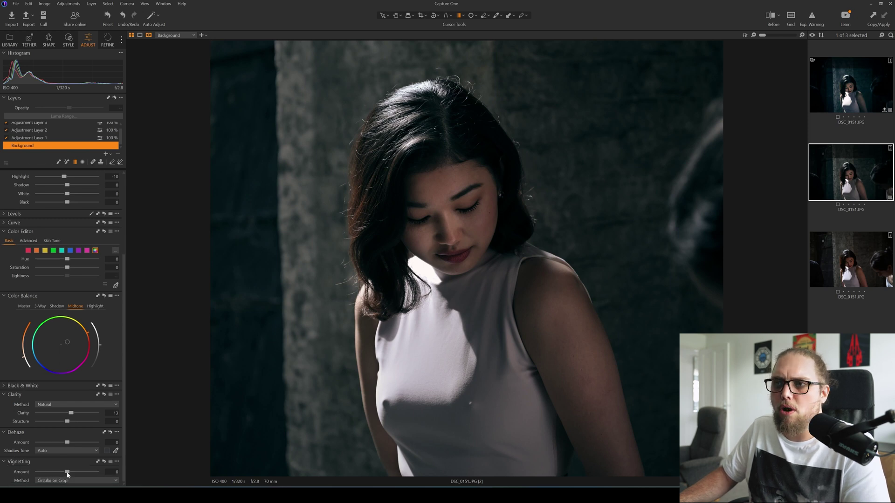
{"action": "left_click_drag", "start_coordinate": [68, 474], "coordinate": [60, 474]}
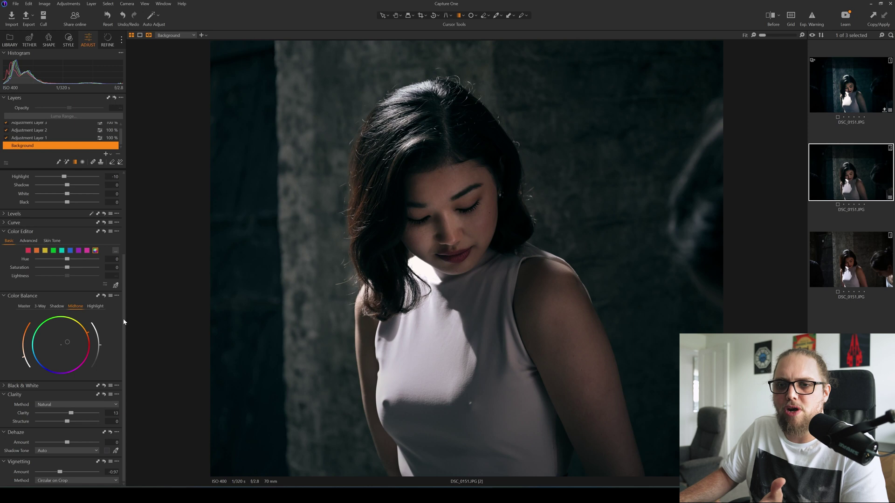
{"action": "scroll", "coordinate": [125, 318], "scroll_direction": "up", "scroll_amount": 3}
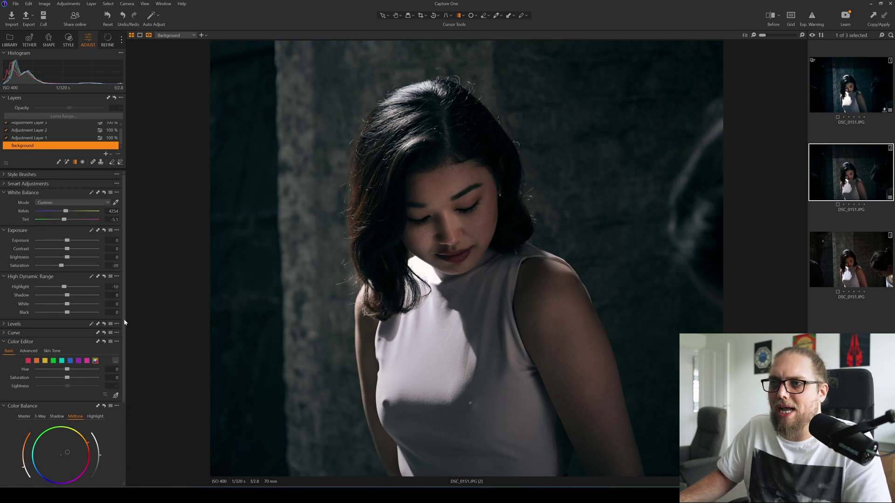
Step: Check the edit against the original, then push the Color Balance shadows toward teal
{"action": "key", "text": "y"}
{"action": "left_click_drag", "start_coordinate": [467, 257], "coordinate": [195, 257]}
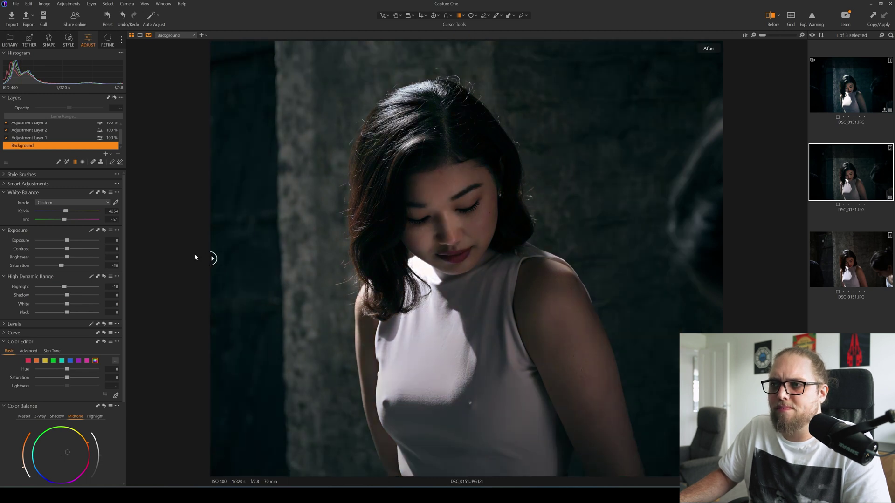
{"action": "key", "text": "y"}
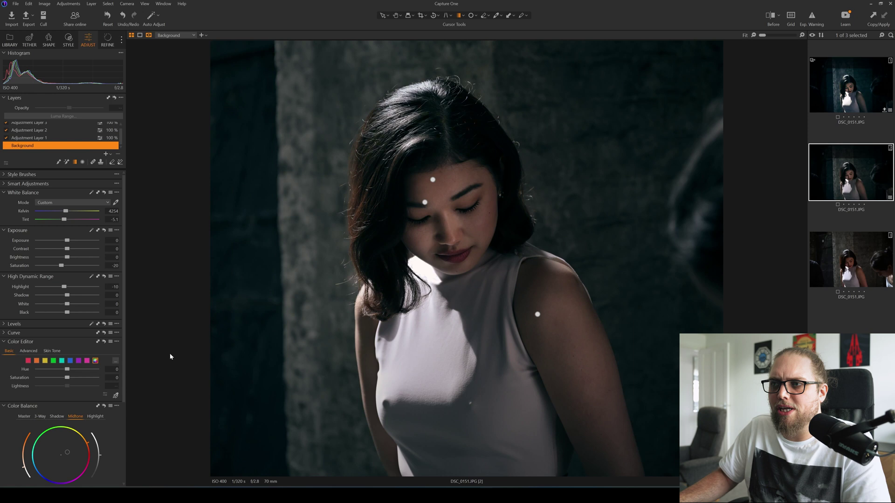
{"action": "scroll", "coordinate": [123, 366], "scroll_direction": "down", "scroll_amount": 3}
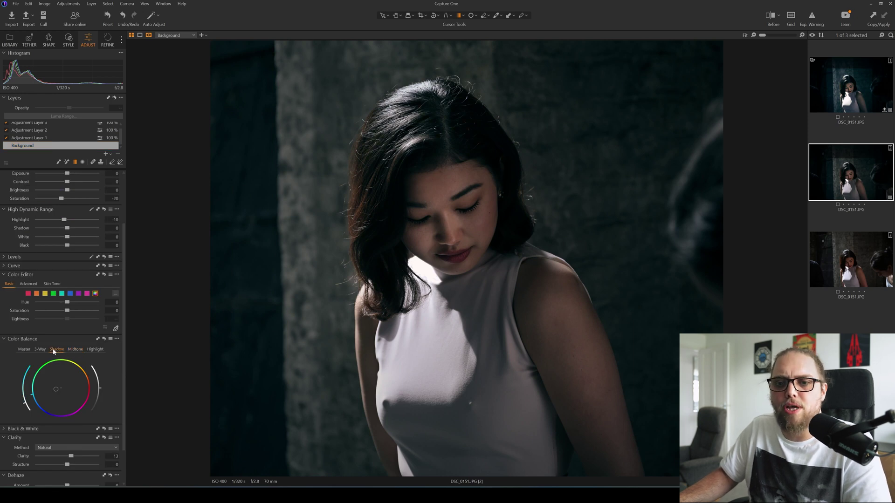
{"action": "left_click_drag", "start_coordinate": [24, 404], "coordinate": [22, 396]}
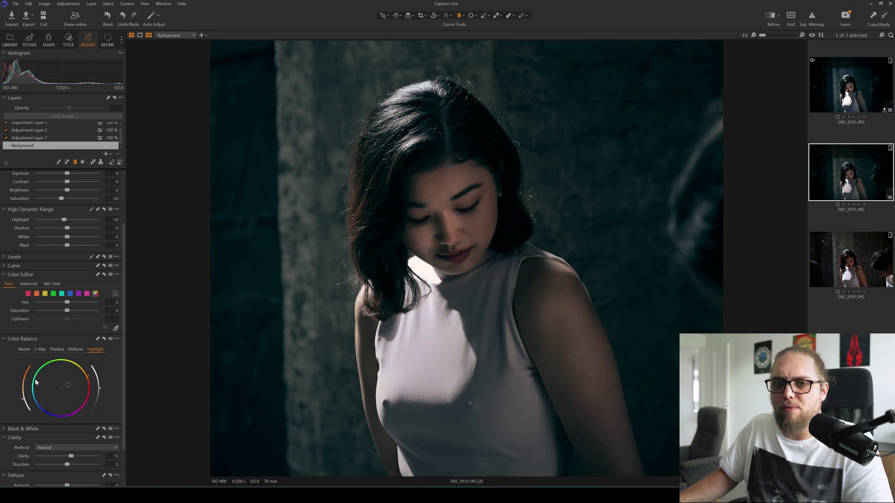
Step: Cool the white balance to 3779 K and set the tint to -7.5
{"action": "scroll", "coordinate": [119, 312], "scroll_direction": "up", "scroll_amount": 3}
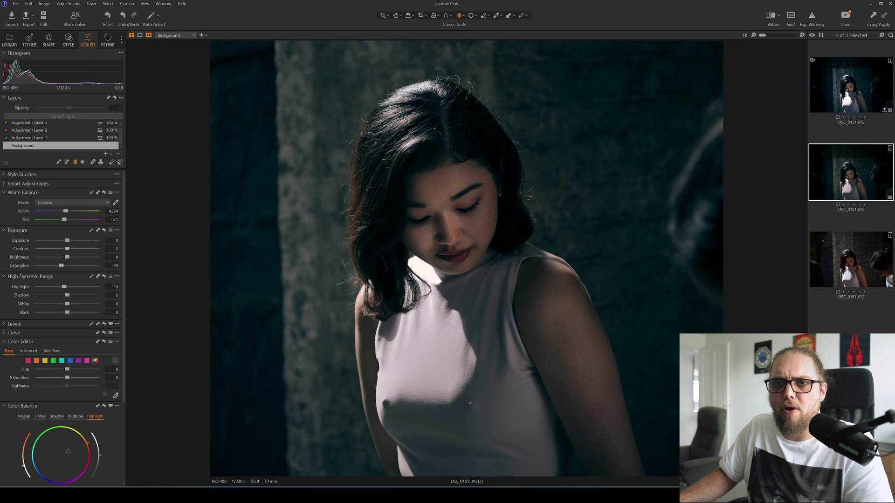
{"action": "left_click_drag", "start_coordinate": [65, 213], "coordinate": [63, 213]}
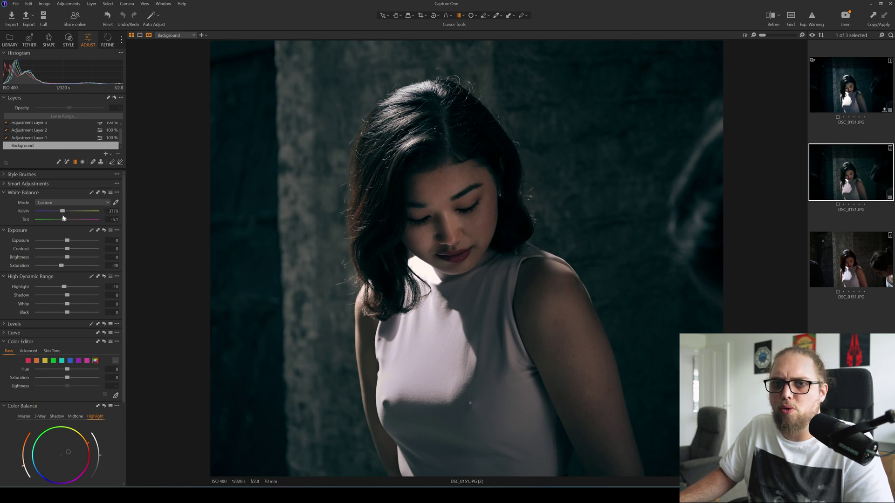
{"action": "left_click_drag", "start_coordinate": [65, 220], "coordinate": [64, 220]}
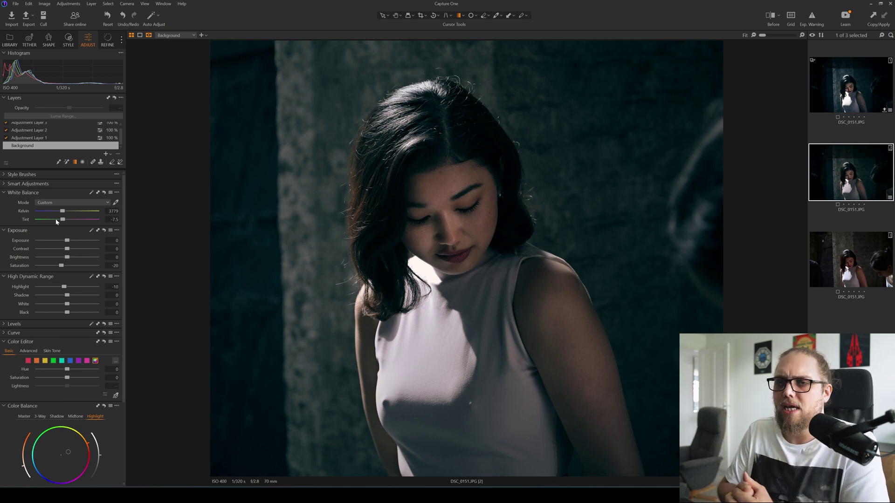
Step: Sweep the Before/After split back and forth, comparing the 3779 K teal grade with the original
{"action": "key", "text": "y"}
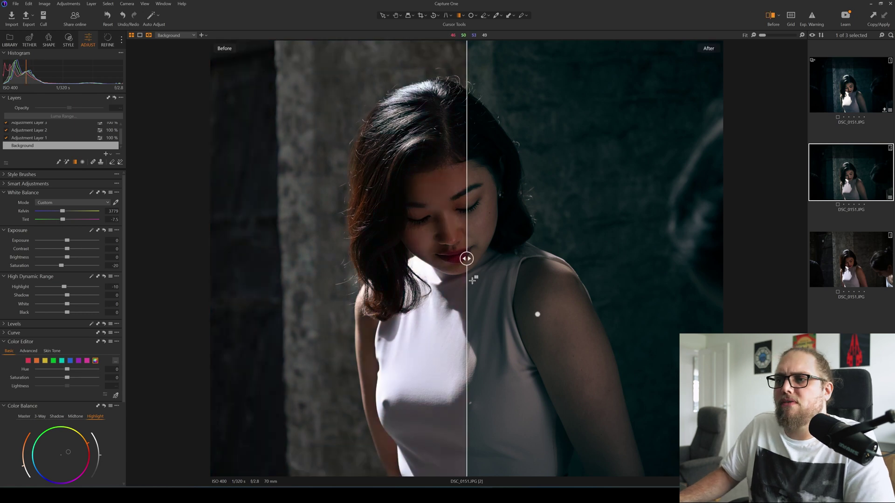
{"action": "left_click_drag", "start_coordinate": [467, 258], "coordinate": [744, 260]}
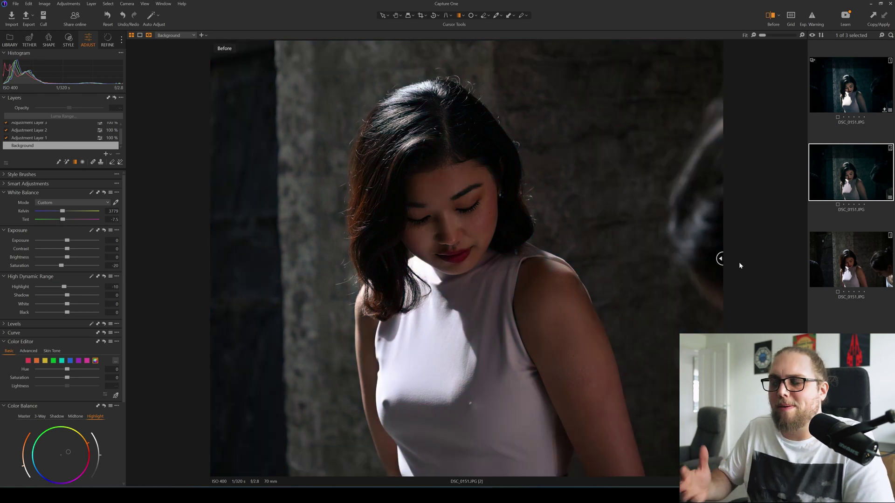
{"action": "left_click_drag", "start_coordinate": [721, 259], "coordinate": [767, 285]}
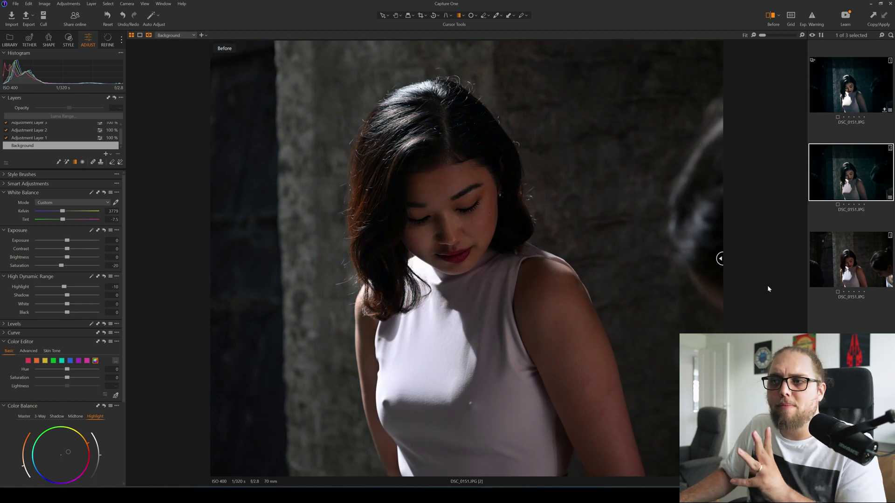
{"action": "left_click_drag", "start_coordinate": [720, 259], "coordinate": [184, 309]}
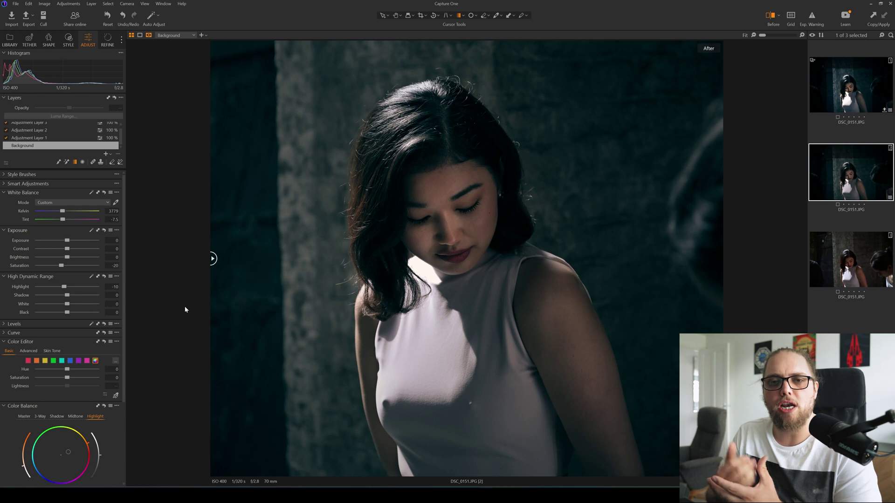
{"action": "left_click_drag", "start_coordinate": [211, 259], "coordinate": [212, 303]}
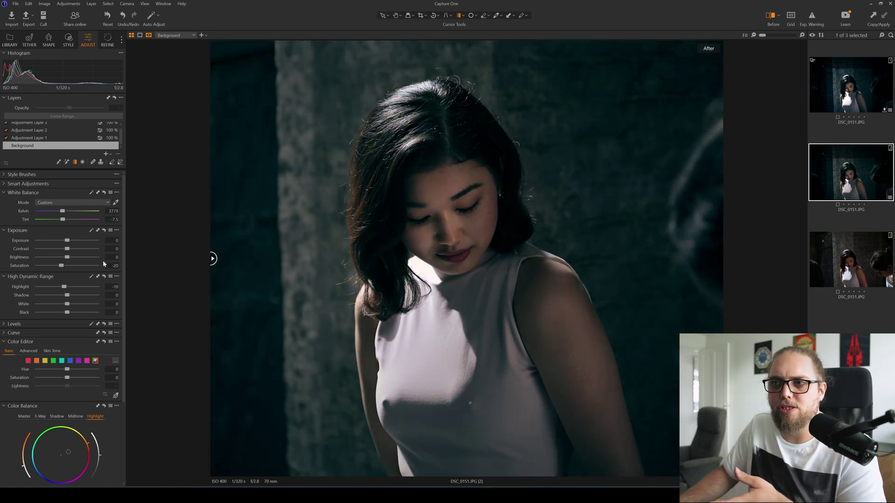